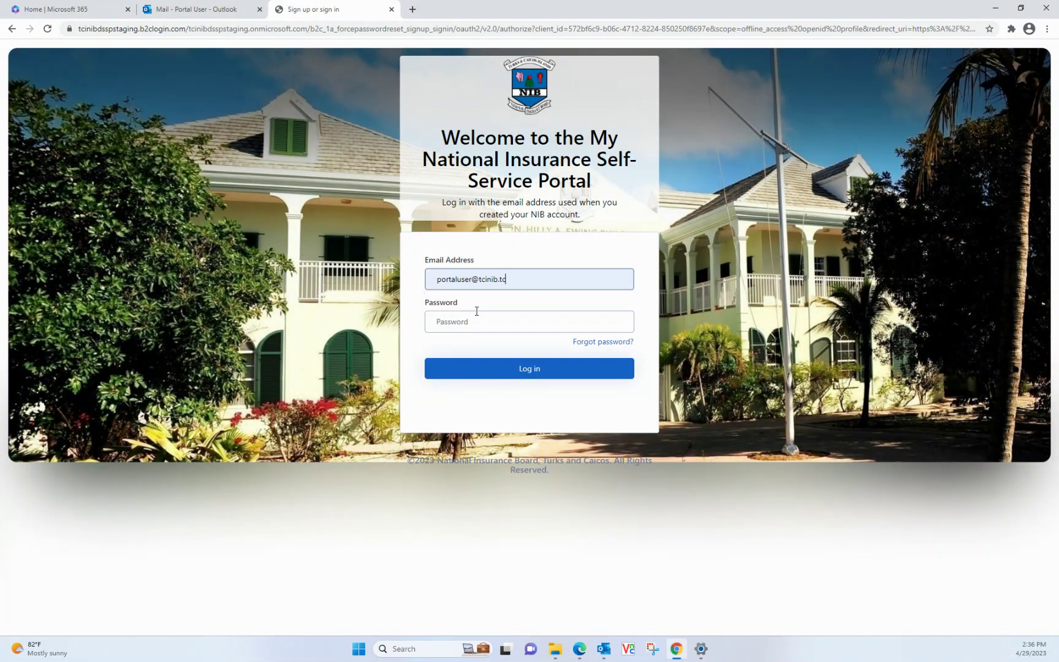
Enter the account password and log in as the employer Your Company
left_click(471, 321)
type("••")
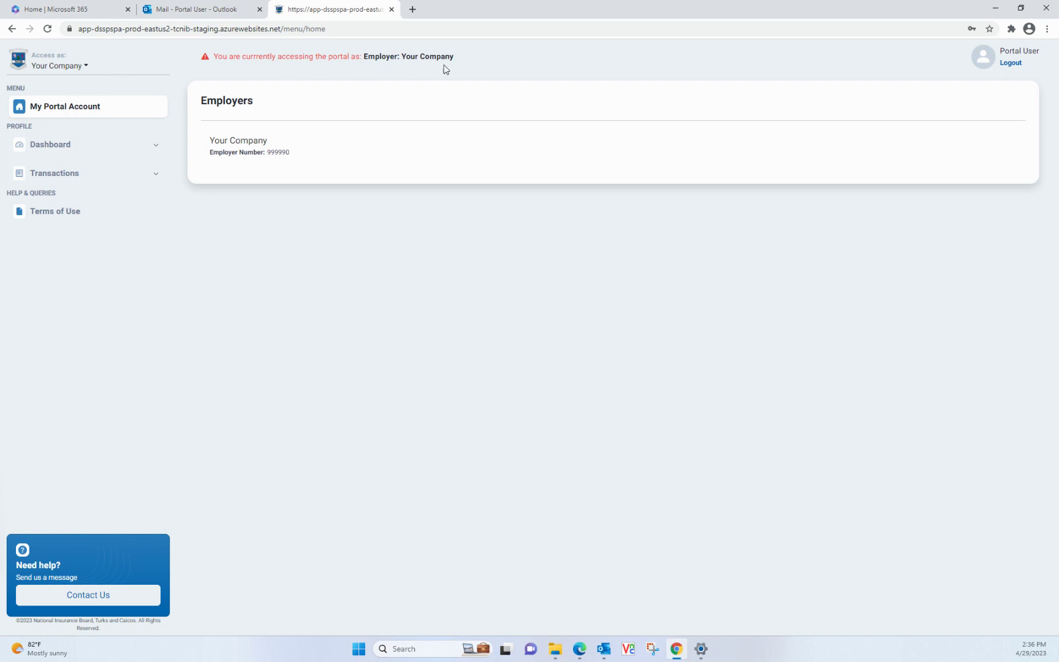
Check the Access as employer list, keep Your Company, and expand Transactions in the sidebar
left_click(87, 67)
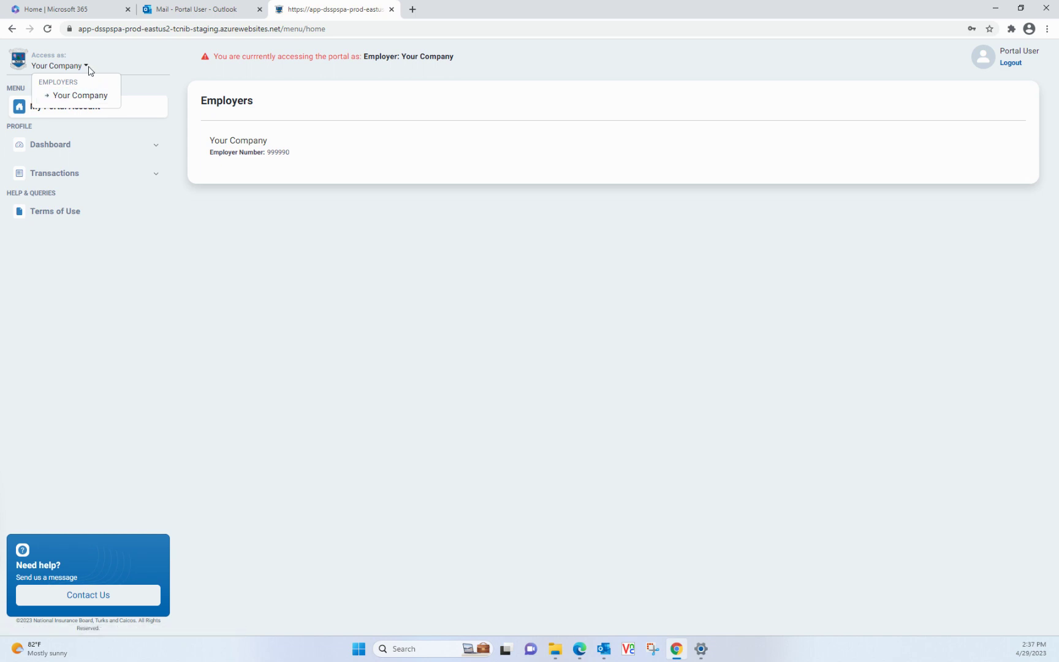
left_click(87, 67)
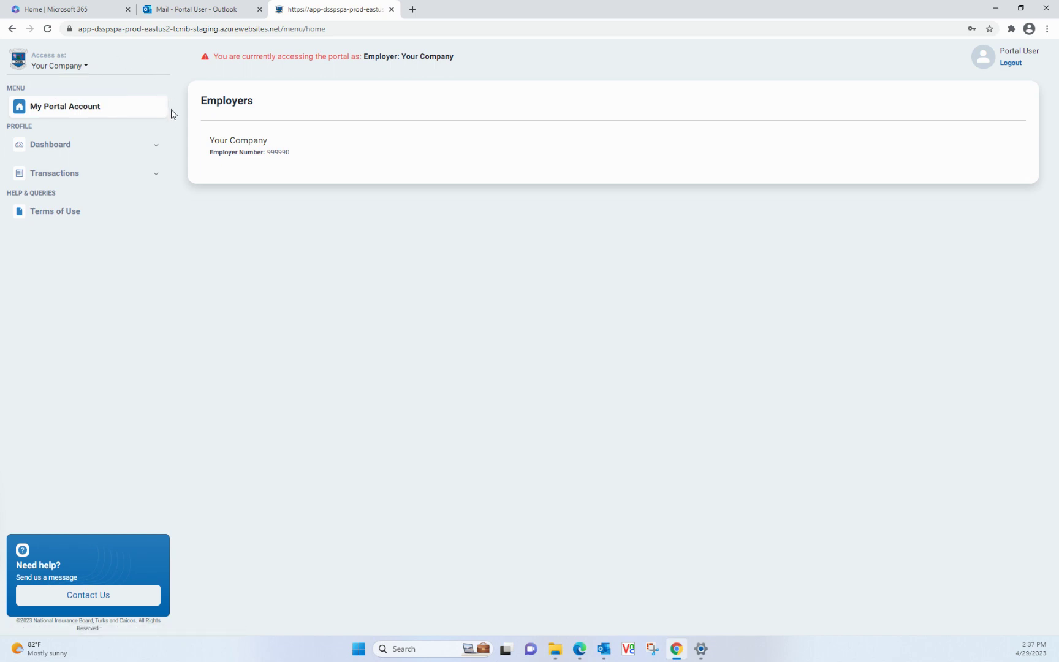
left_click(155, 176)
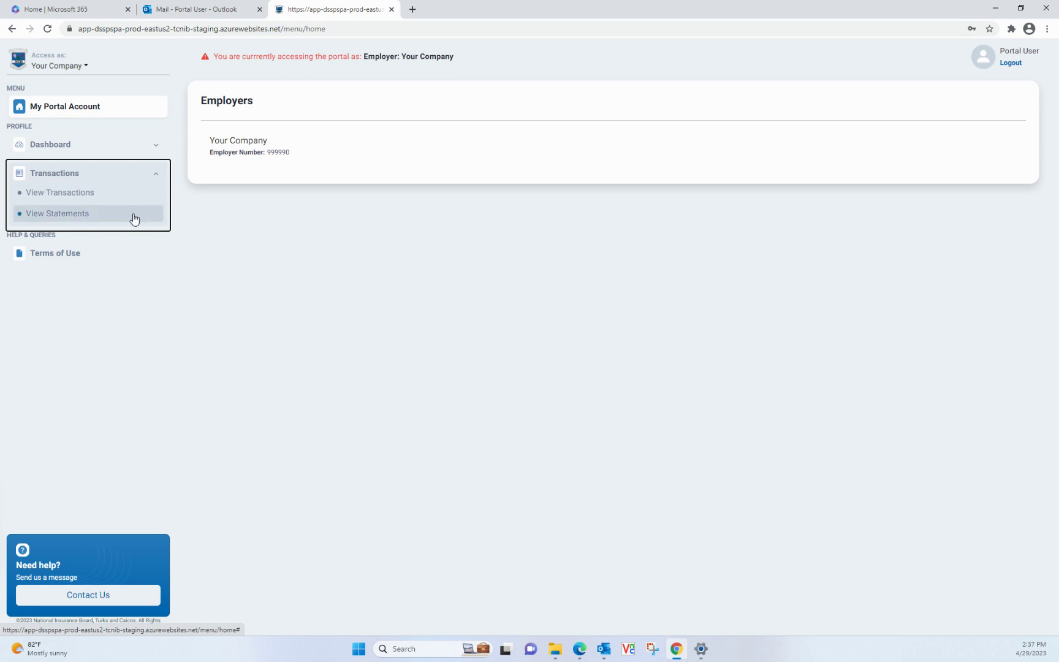
Open View Statements to show the November and December 2022 statement history
left_click(80, 215)
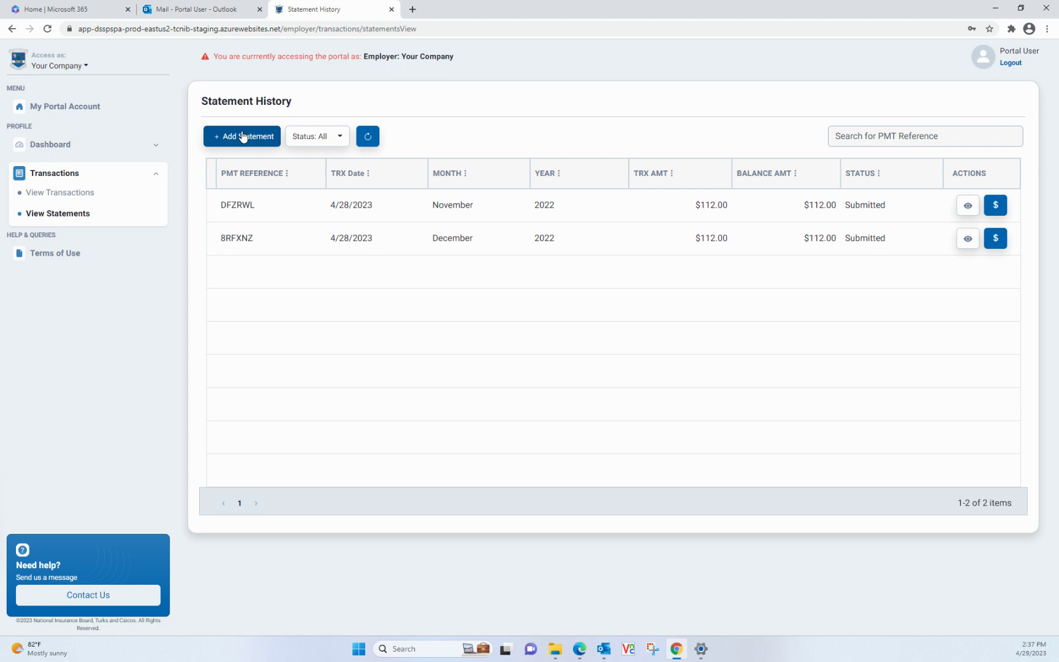
Add a new employer statement for the January 2023 period
left_click(243, 136)
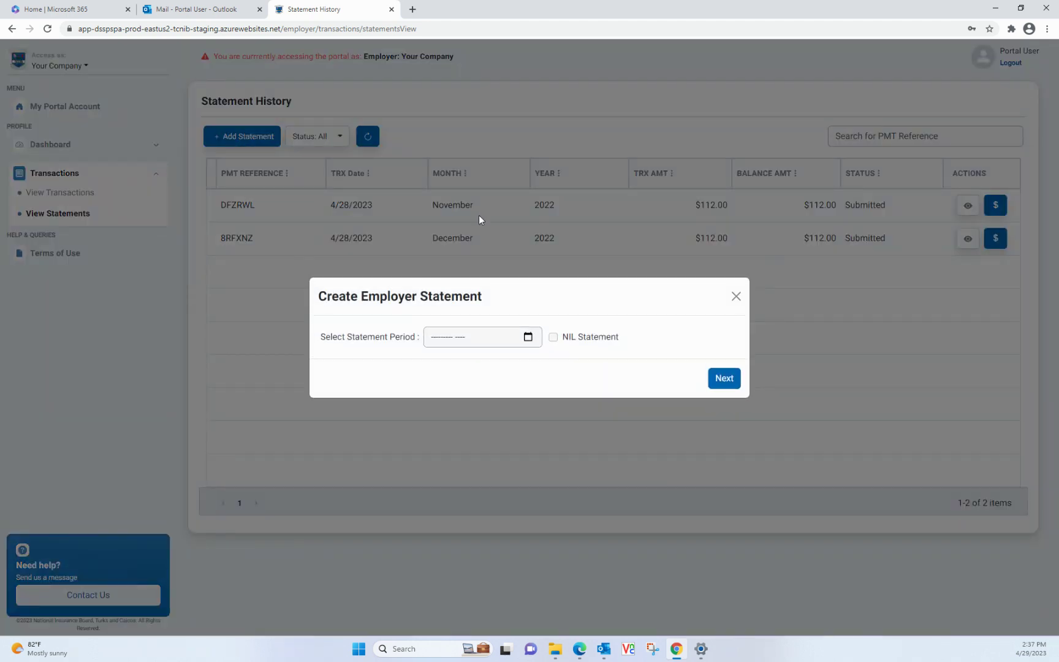
left_click(528, 338)
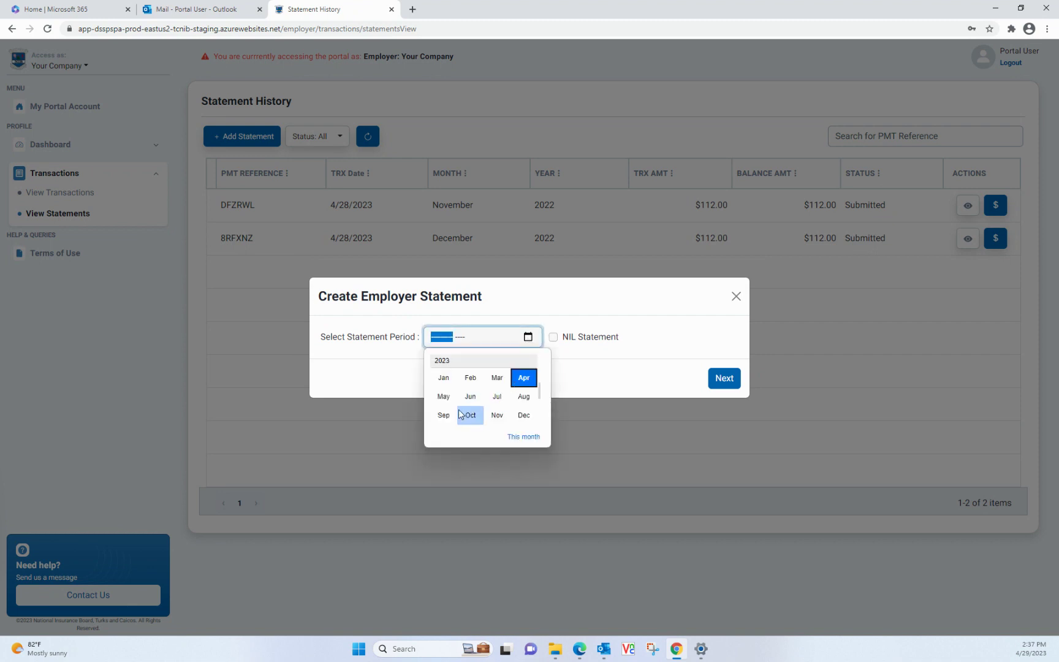
left_click(447, 380)
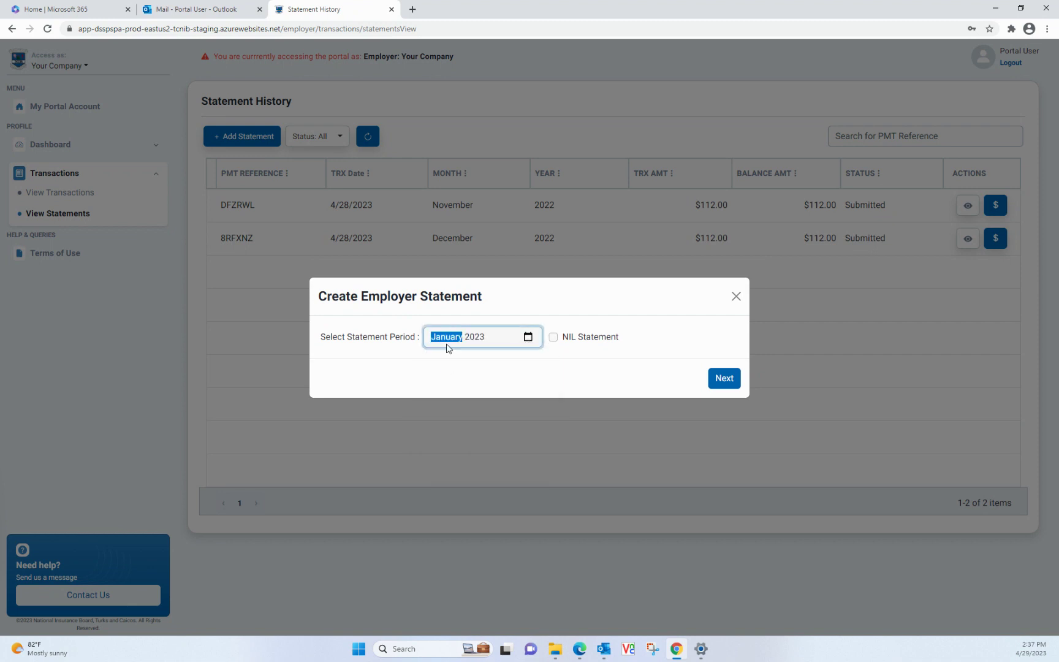
left_click(724, 379)
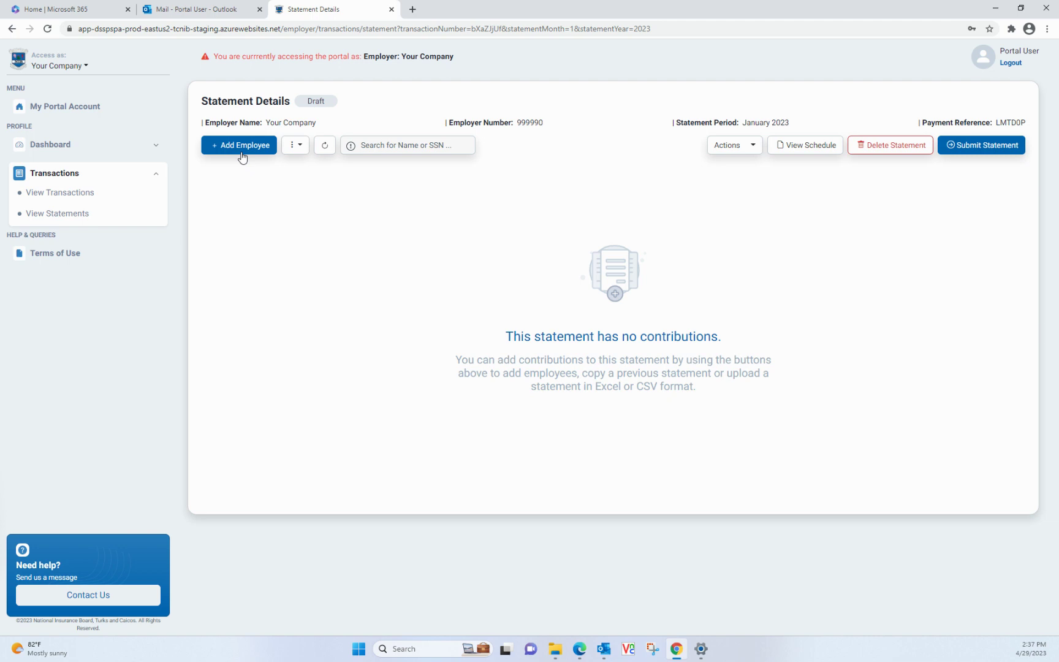
Start a new employee entry, filling NINO, first and last name from the autofill suggestions
left_click(241, 145)
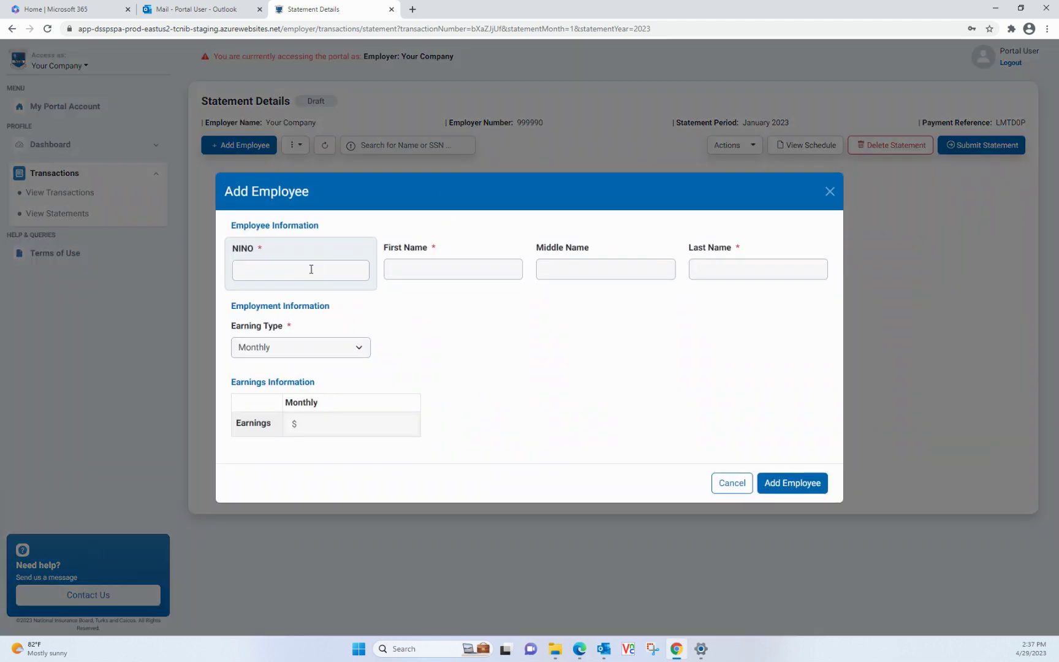
left_click(309, 270)
left_click(287, 296)
left_click(428, 269)
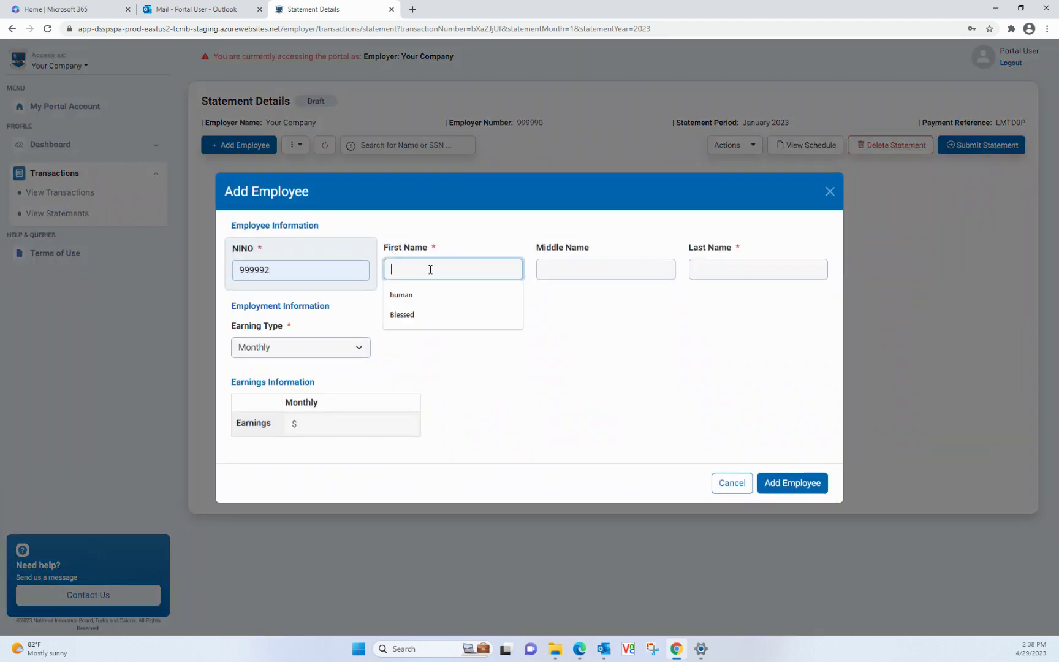
left_click(421, 299)
left_click(767, 273)
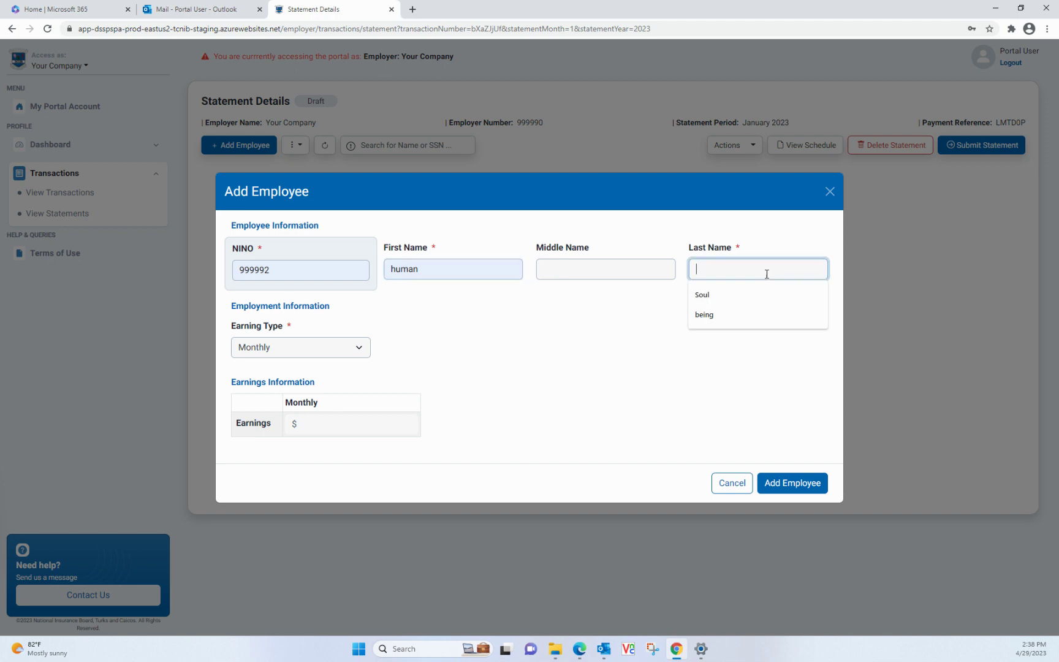
left_click(735, 314)
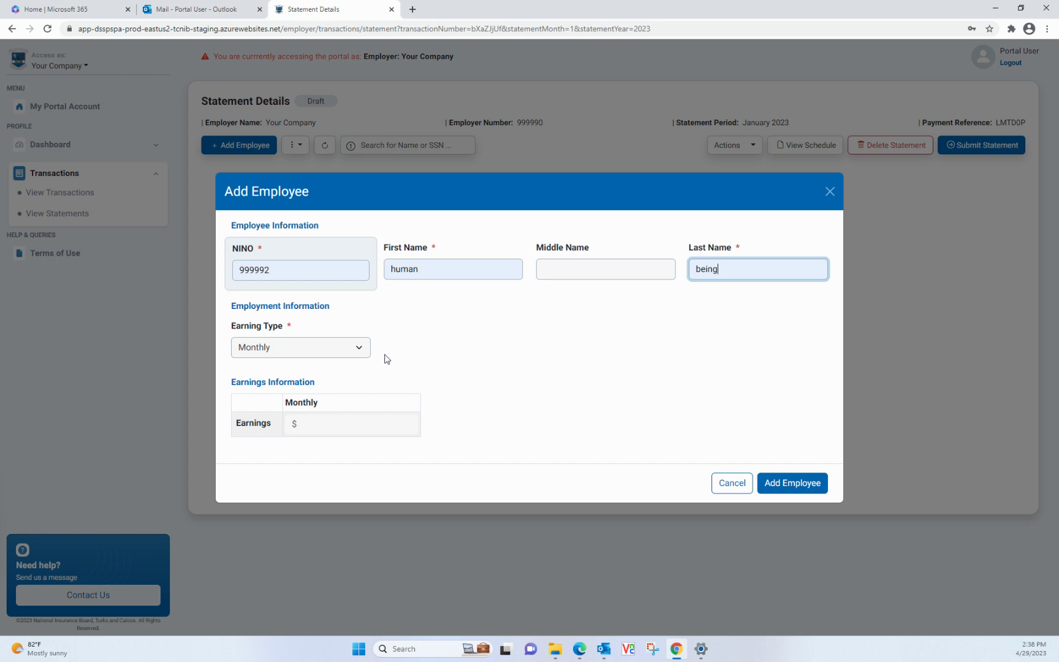
Keep the Monthly earning type, enter 1000 earnings, and add the employee
left_click(355, 348)
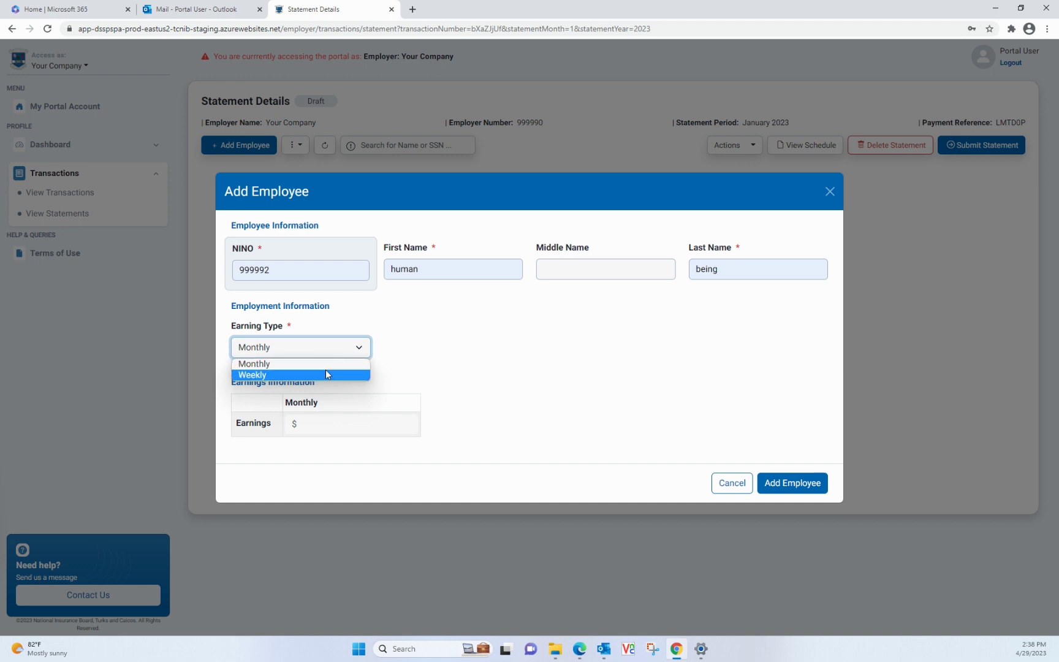
left_click(357, 348)
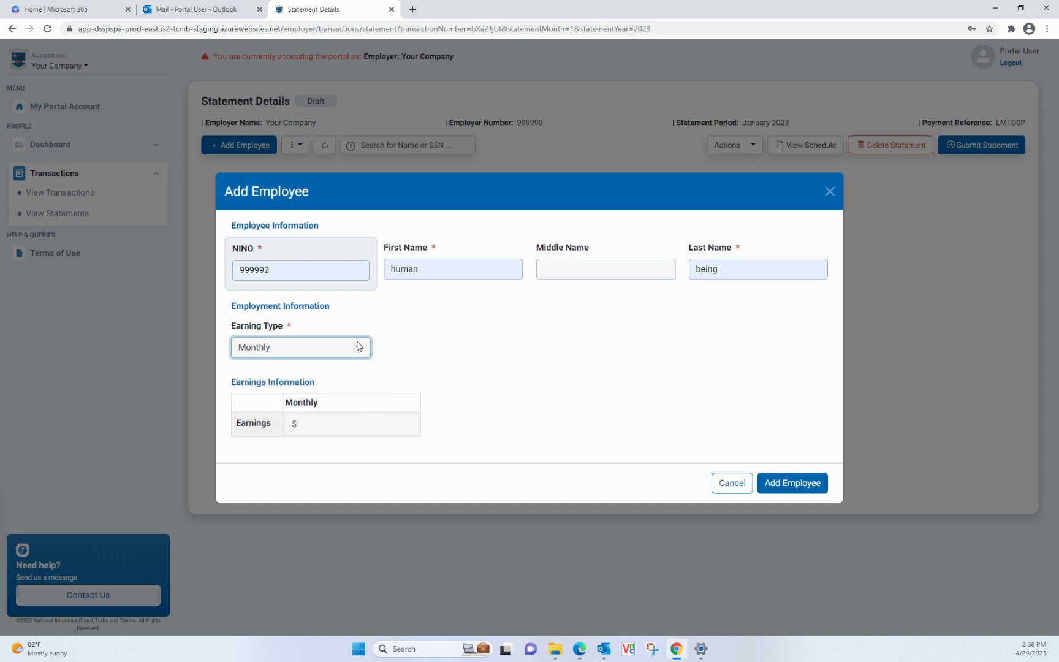
left_click(344, 429)
type("1000")
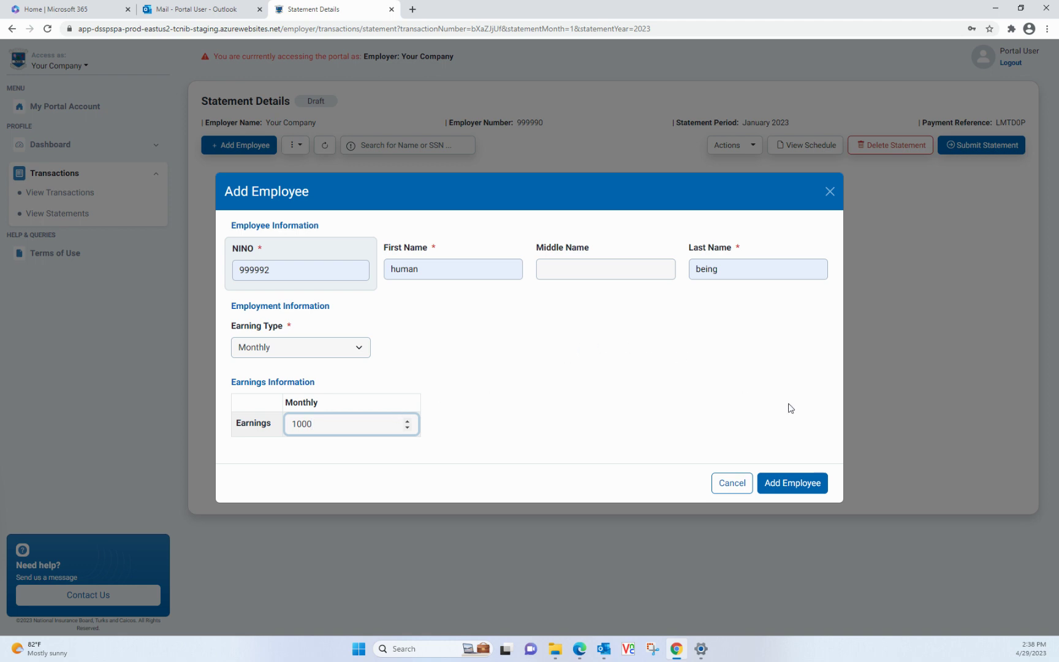
left_click(798, 484)
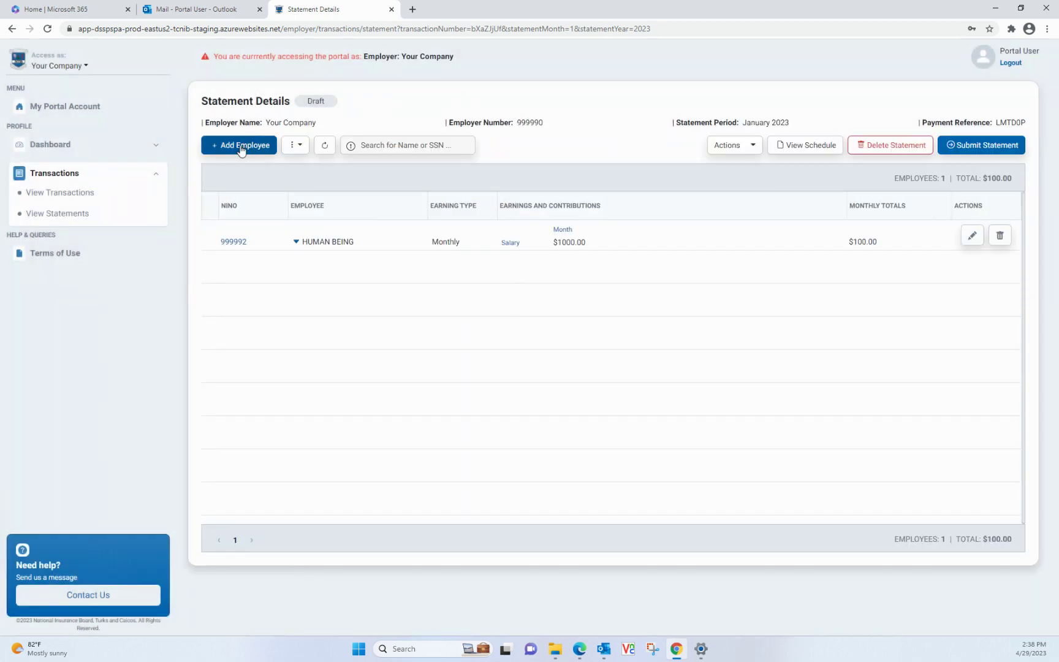
Start a second employee entry with NINO, first and last name from autofill suggestions
left_click(257, 146)
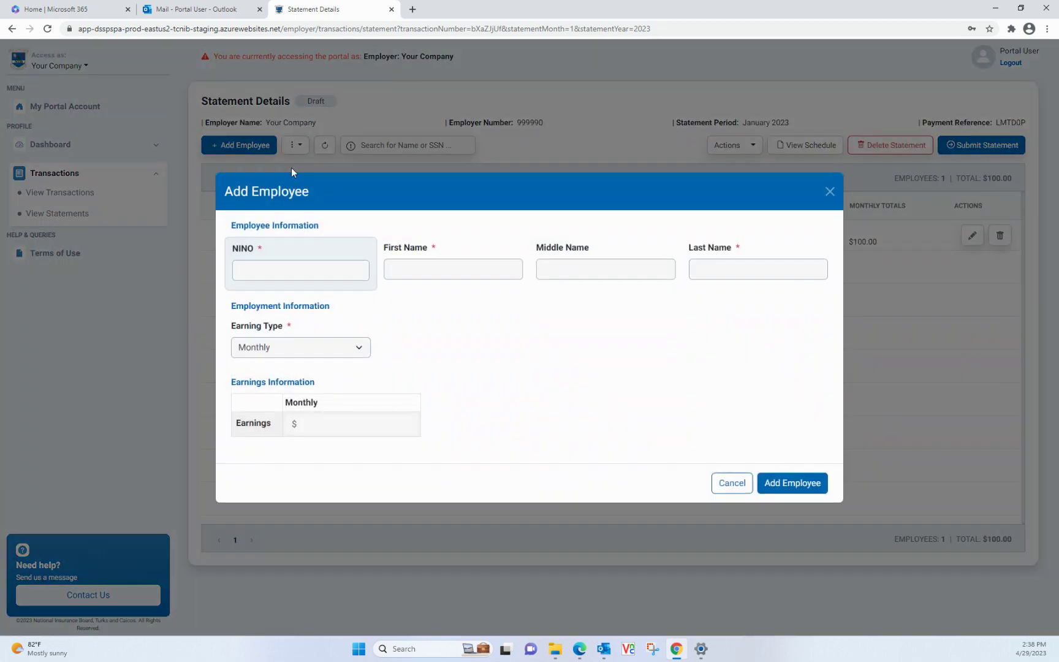
left_click(298, 270)
left_click(276, 311)
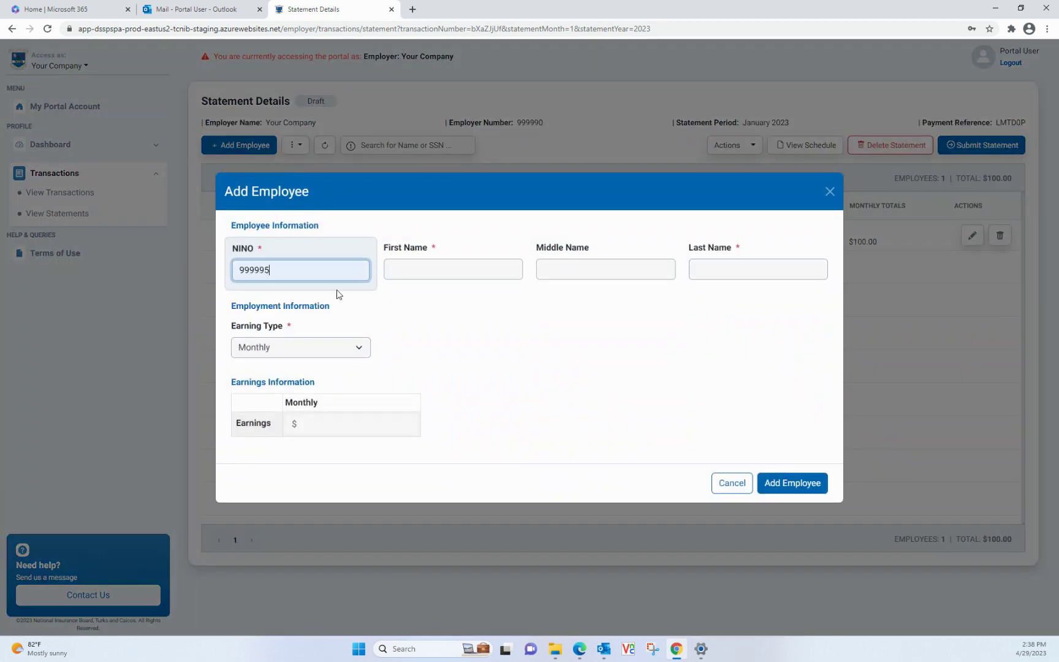
left_click(425, 268)
left_click(423, 311)
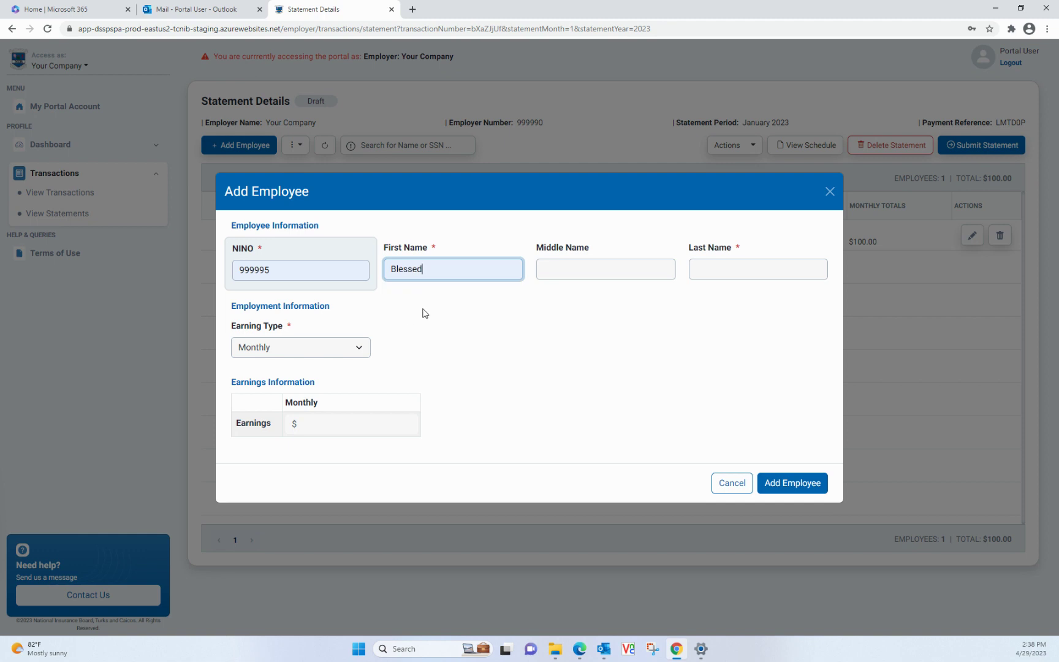
left_click(751, 262)
left_click(724, 296)
Set the earning type to Weekly with 250 earnings for each of weeks 1–5
left_click(355, 346)
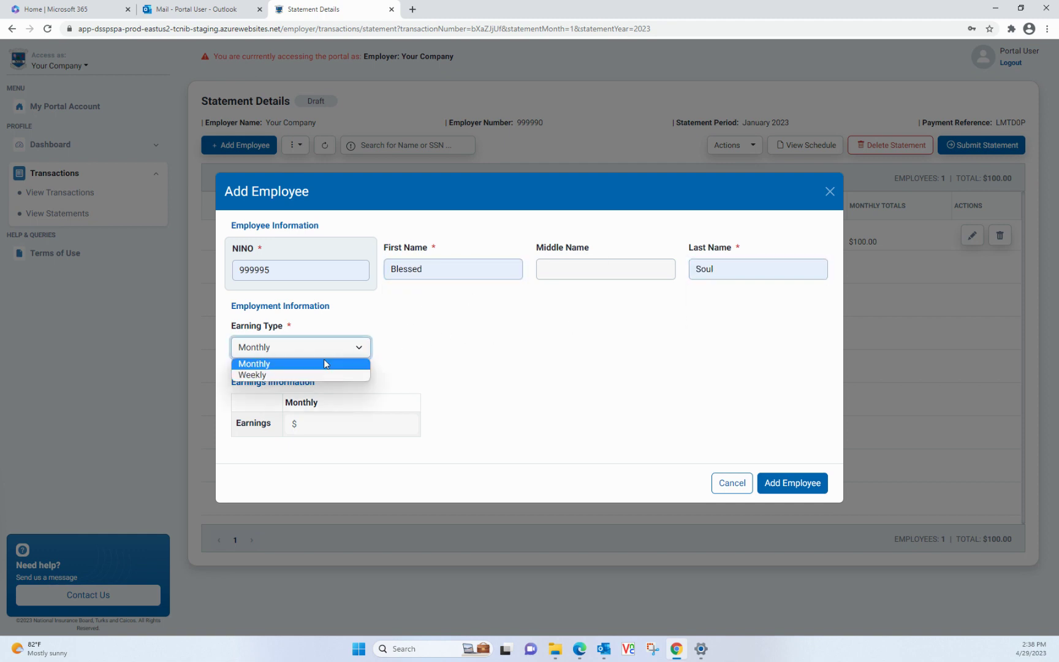
left_click(315, 375)
left_click(379, 422)
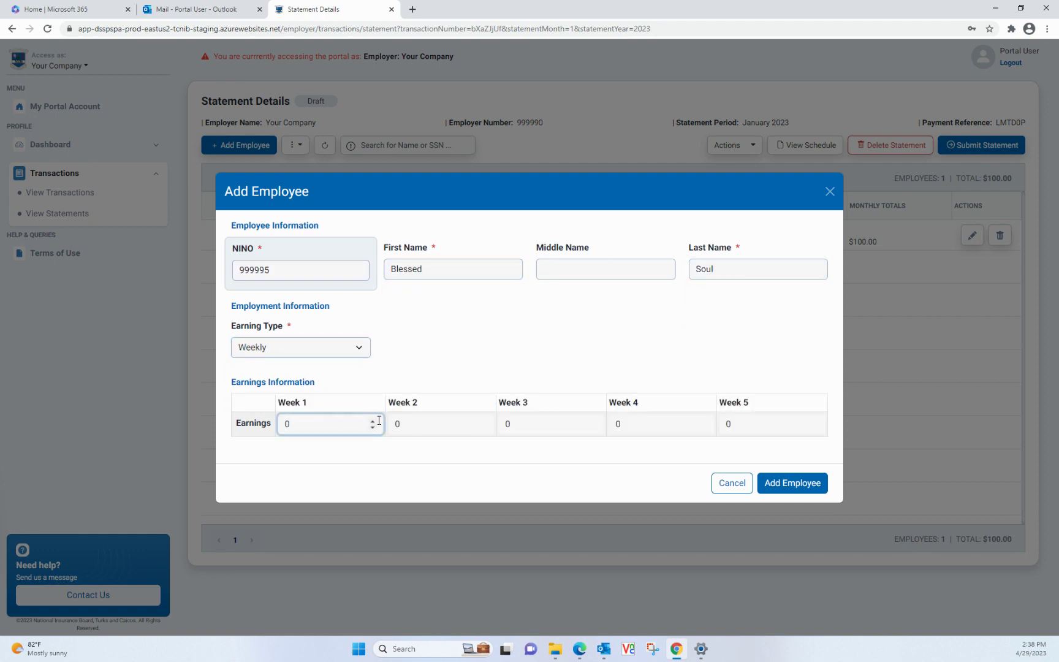
type("250")
key("Tab")
type("250")
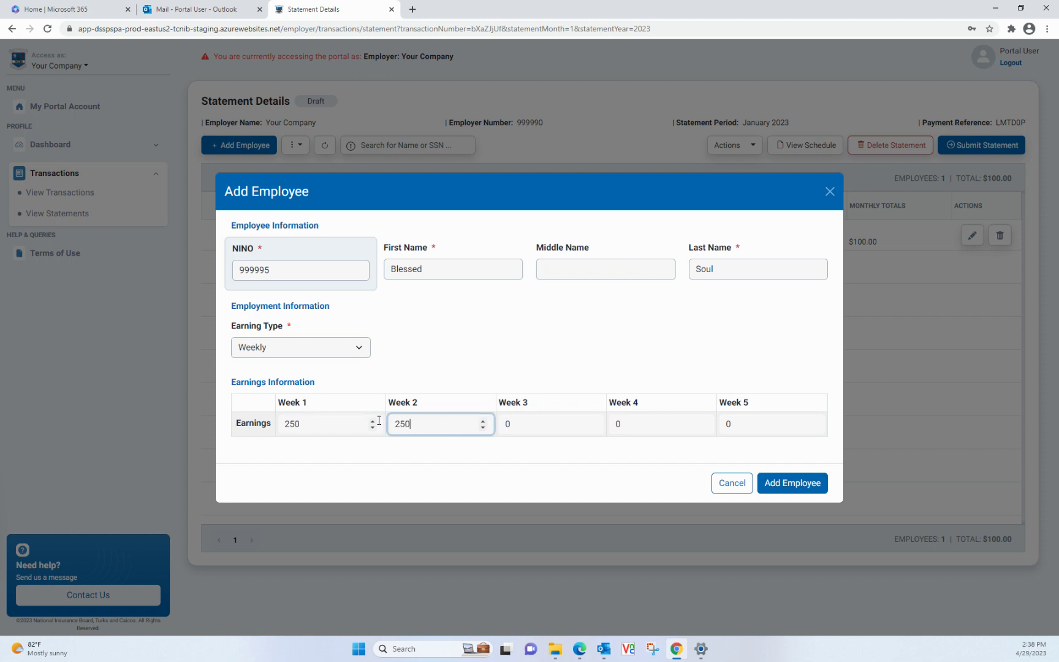
key("Tab")
type("250")
key("Tab")
type("250")
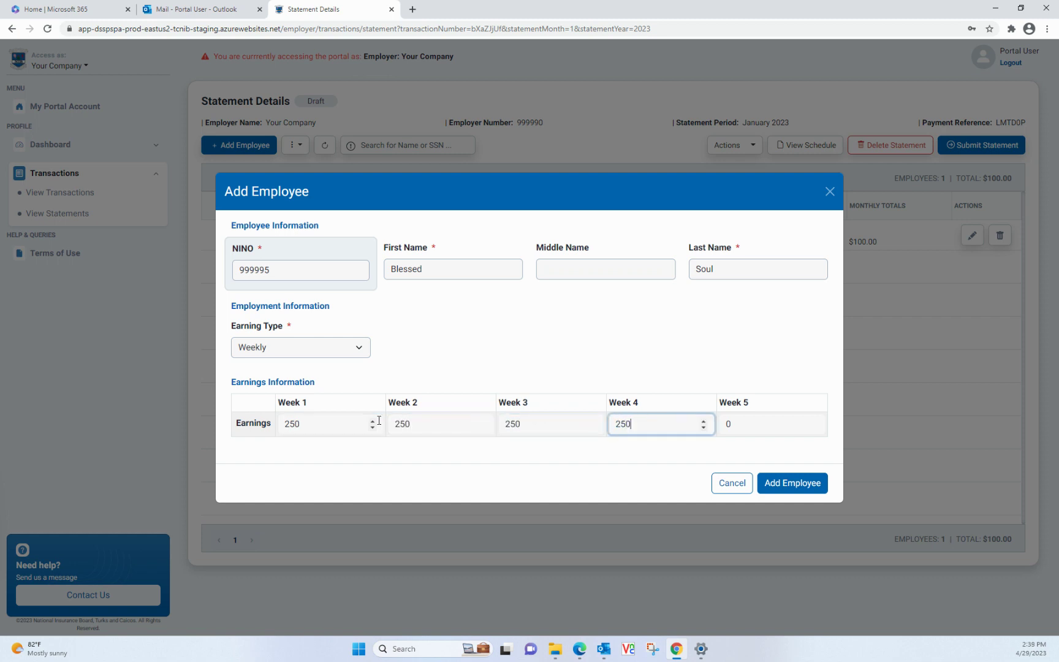
key("Tab")
type("250")
key("Tab")
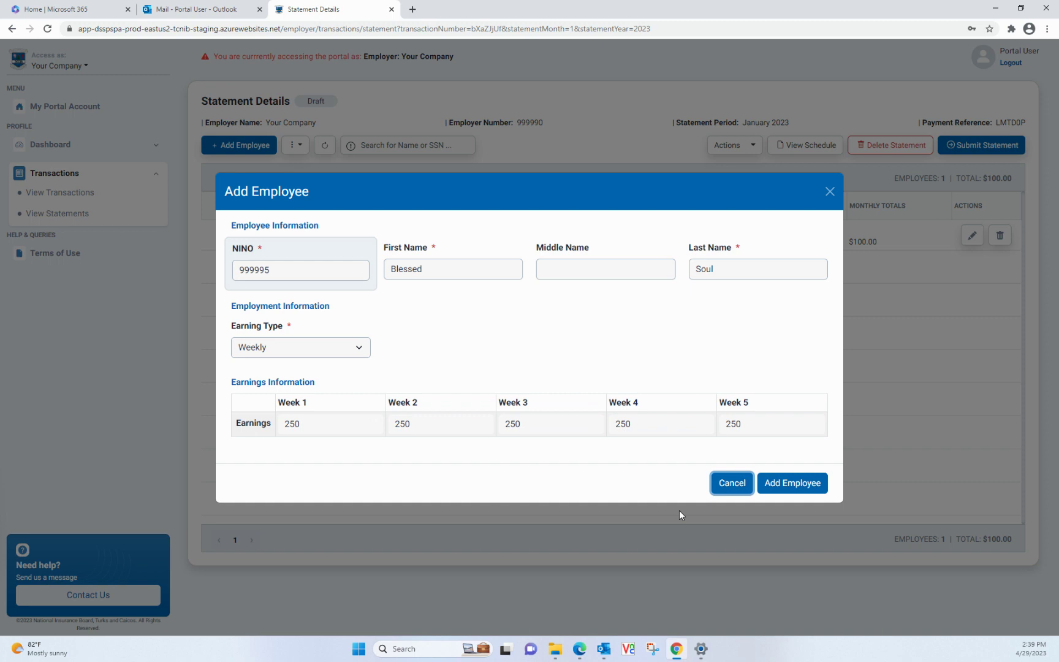
After the add error, change the NINO's last digit to 6 and add the employee
left_click(786, 484)
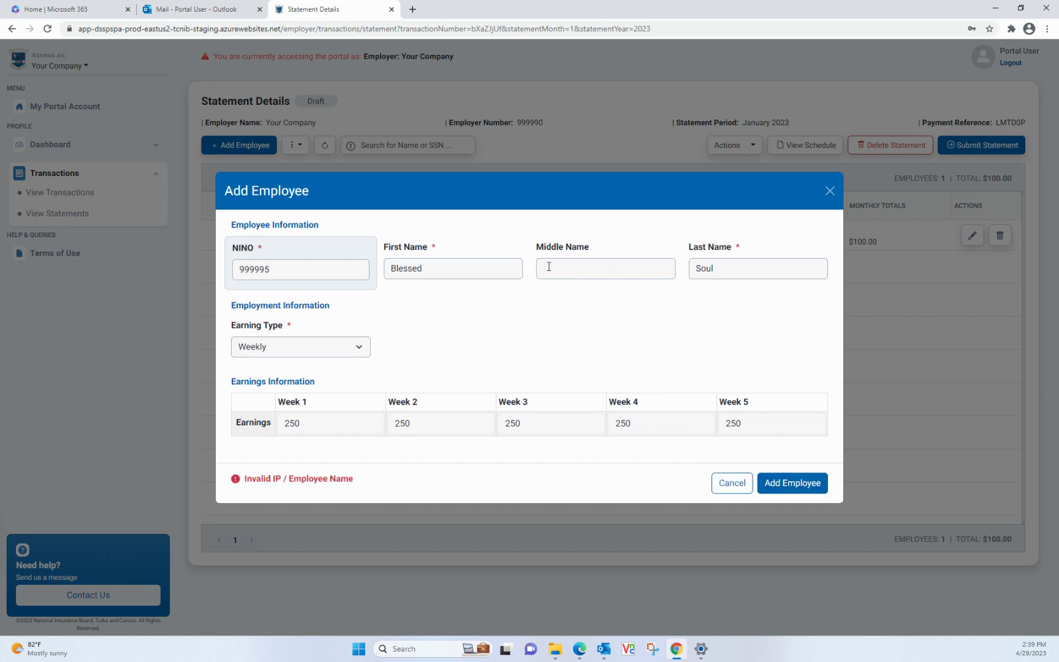
left_click(315, 267)
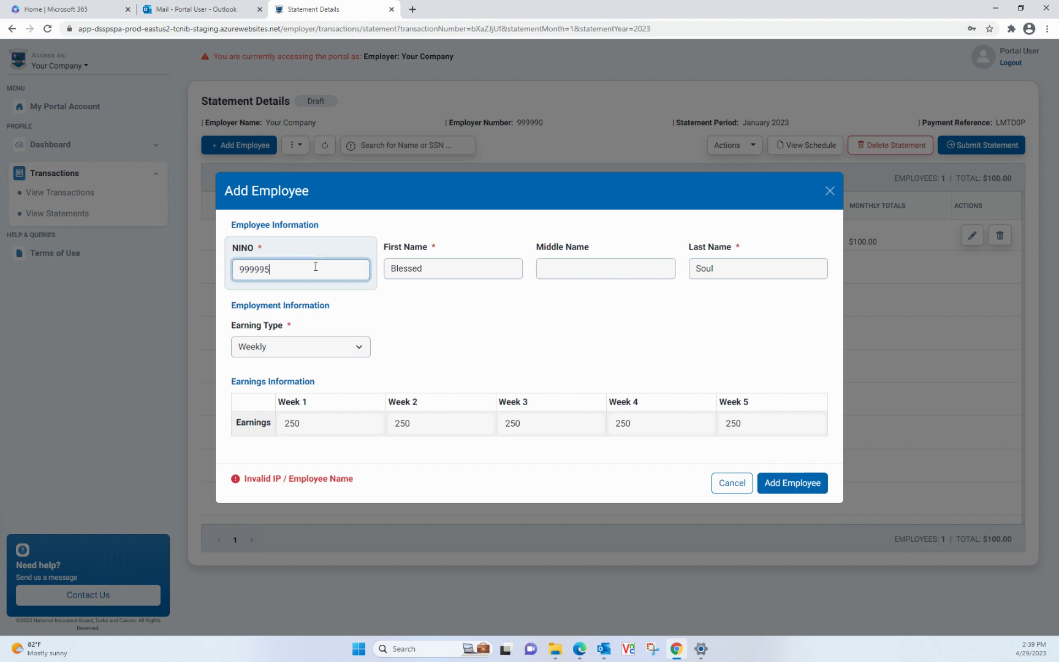
key("BackSpace")
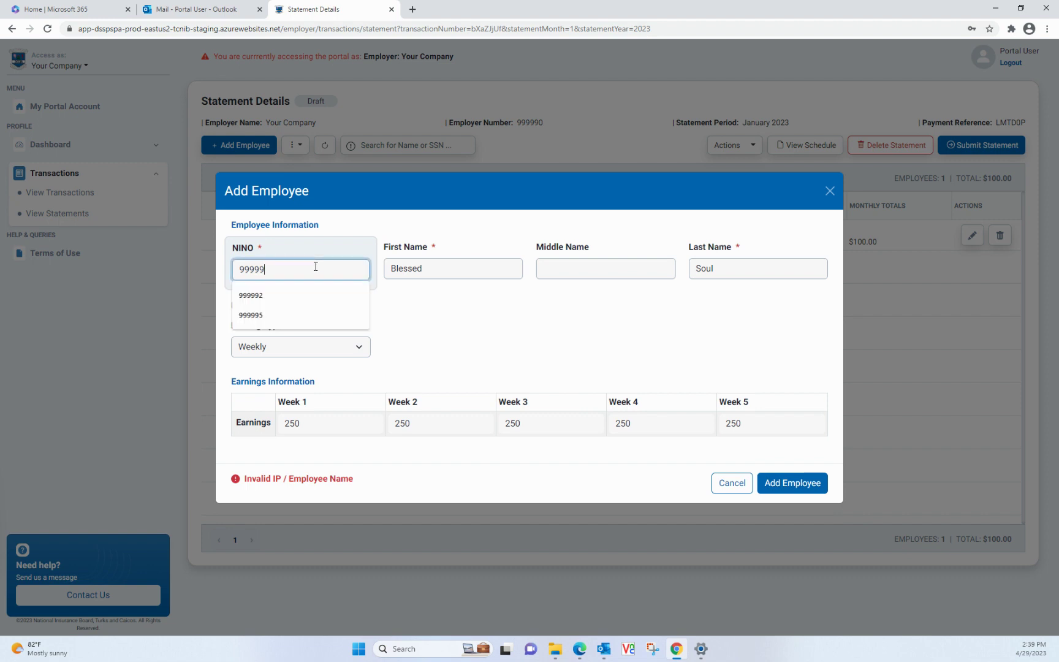
type("6")
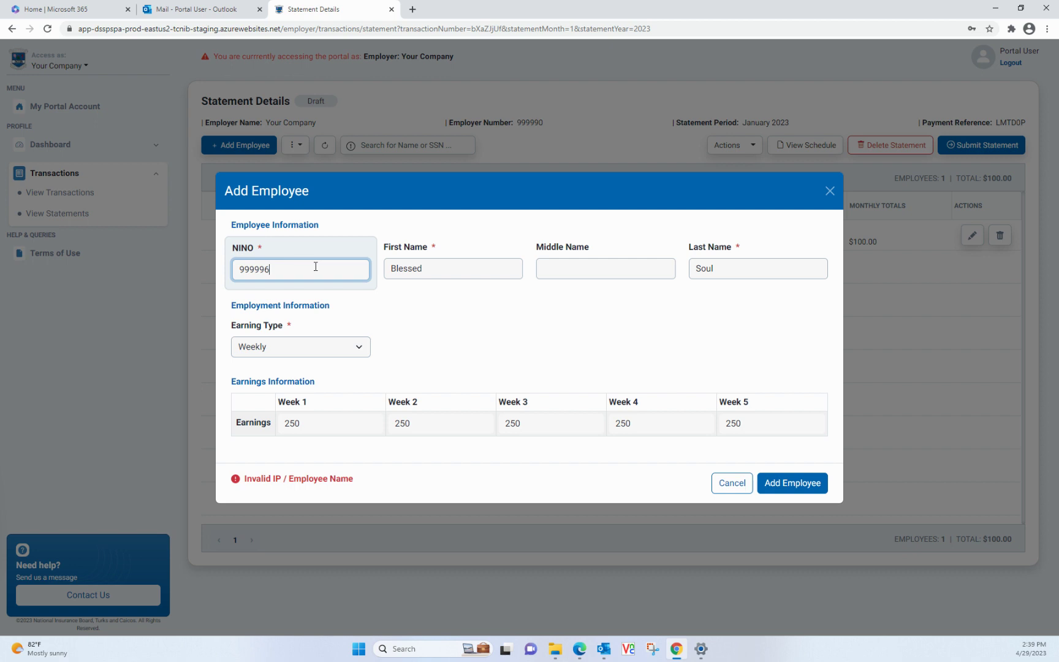
left_click(796, 487)
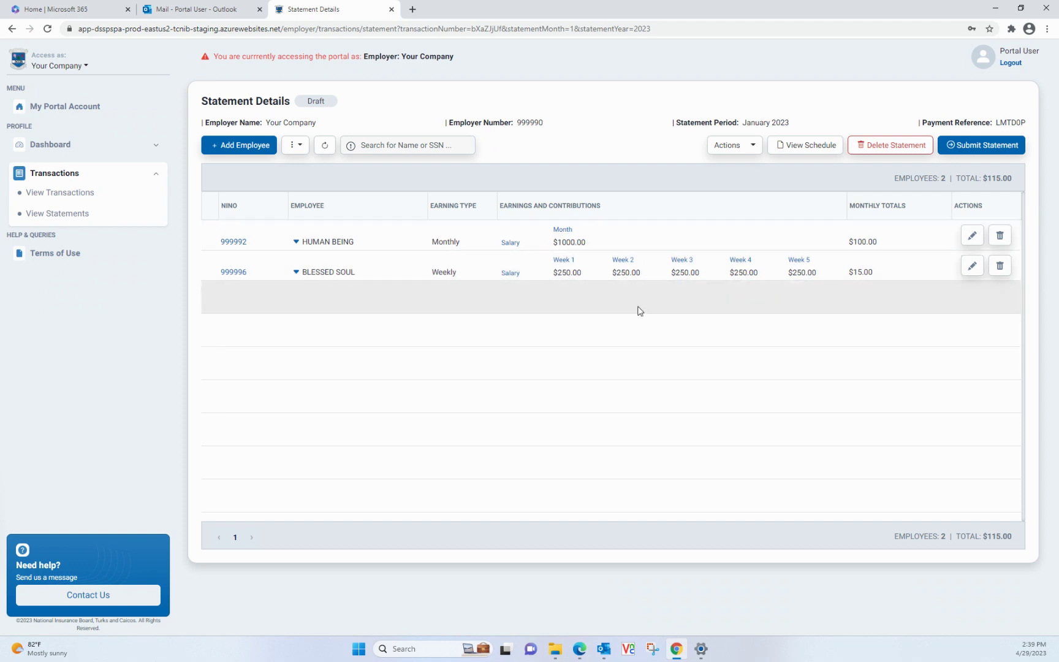
Delete the weekly-paid and then the monthly-paid employee contributions, confirming each deletion
left_click(1001, 266)
left_click(638, 391)
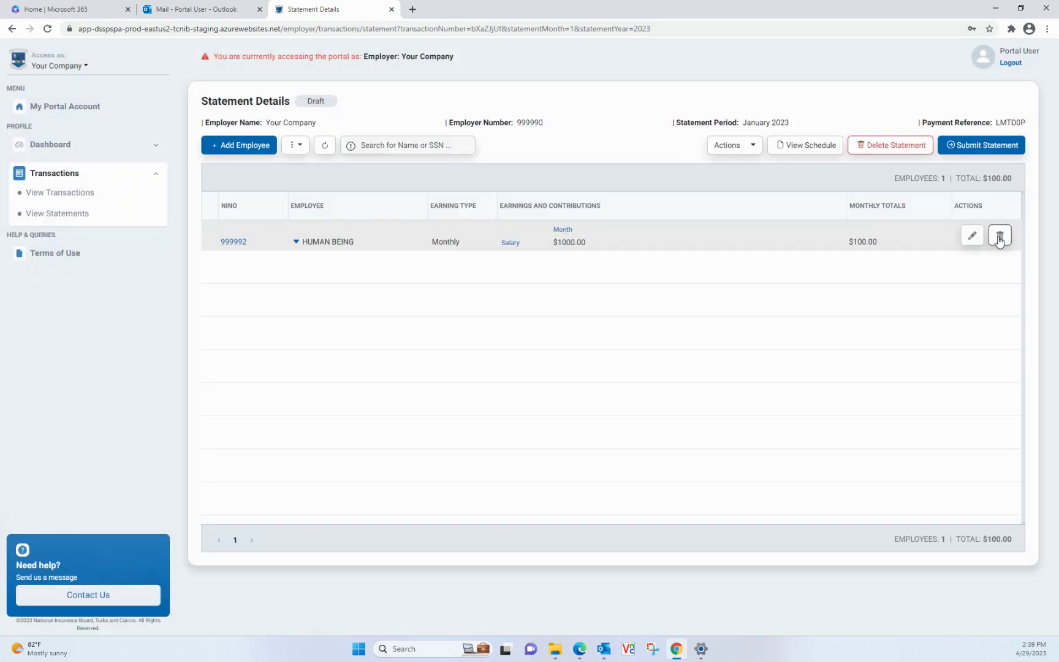
left_click(1000, 236)
left_click(644, 393)
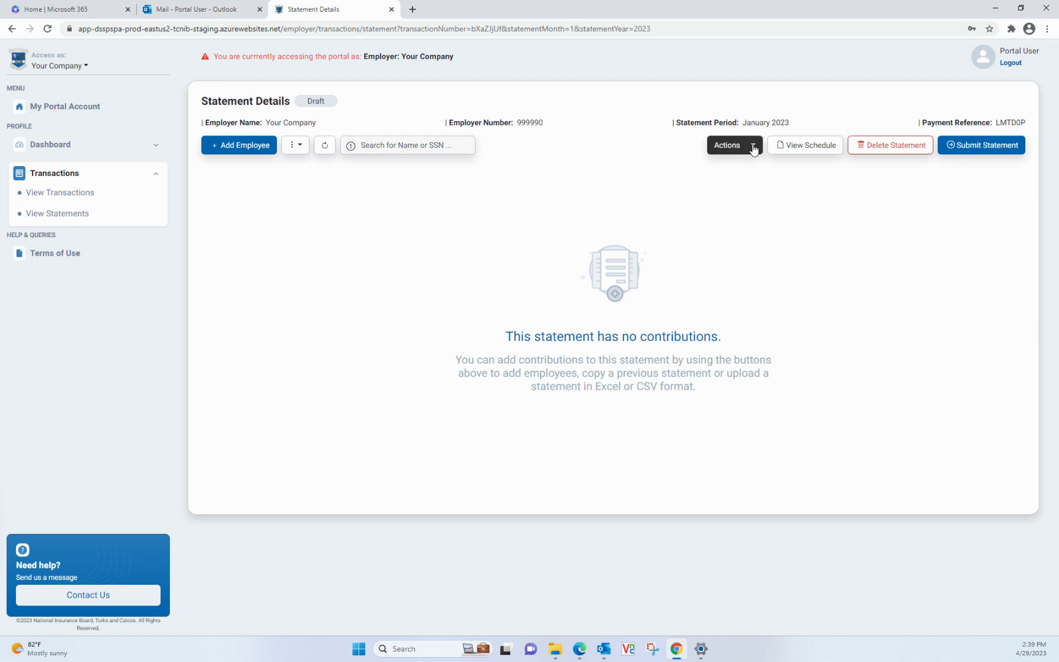
Copy the December 2022 statement's contributions into the January 2023 statement
left_click(753, 147)
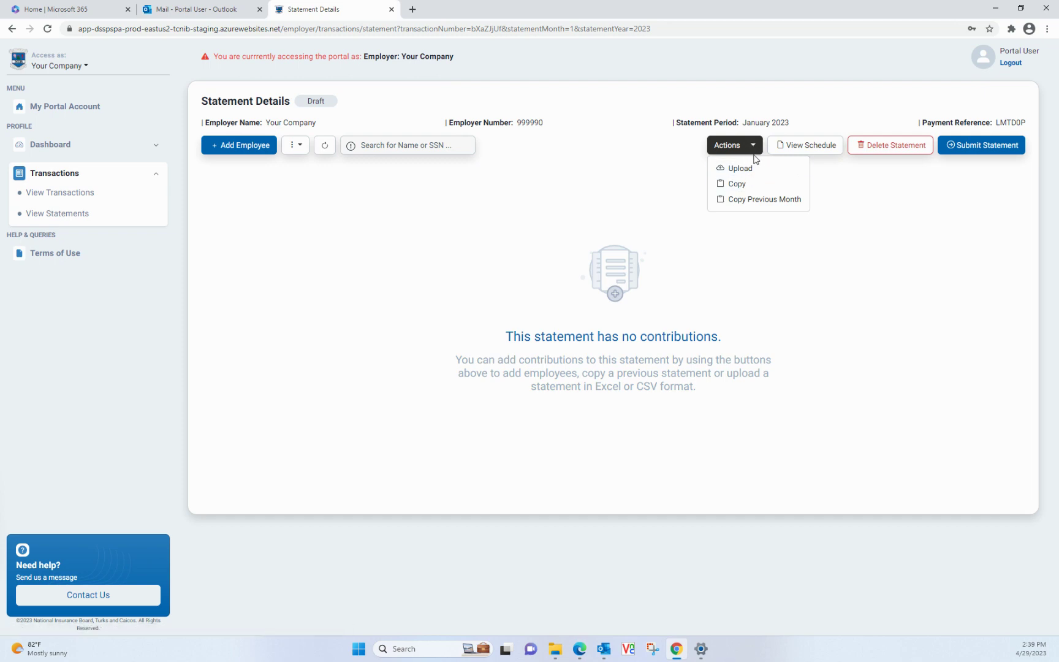
left_click(744, 184)
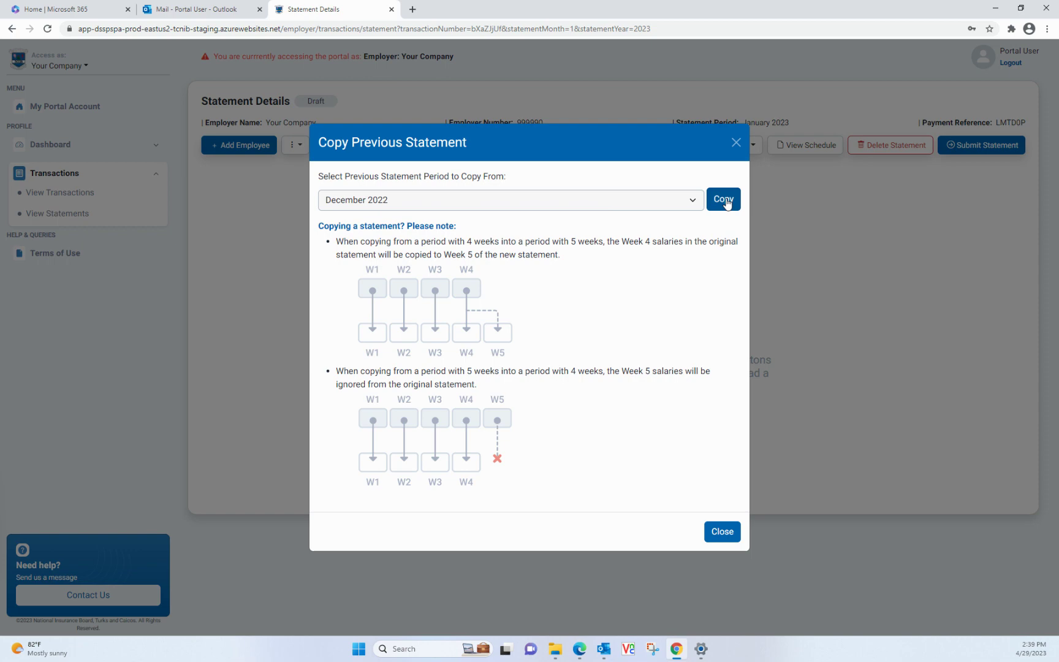
left_click(692, 203)
left_click(692, 202)
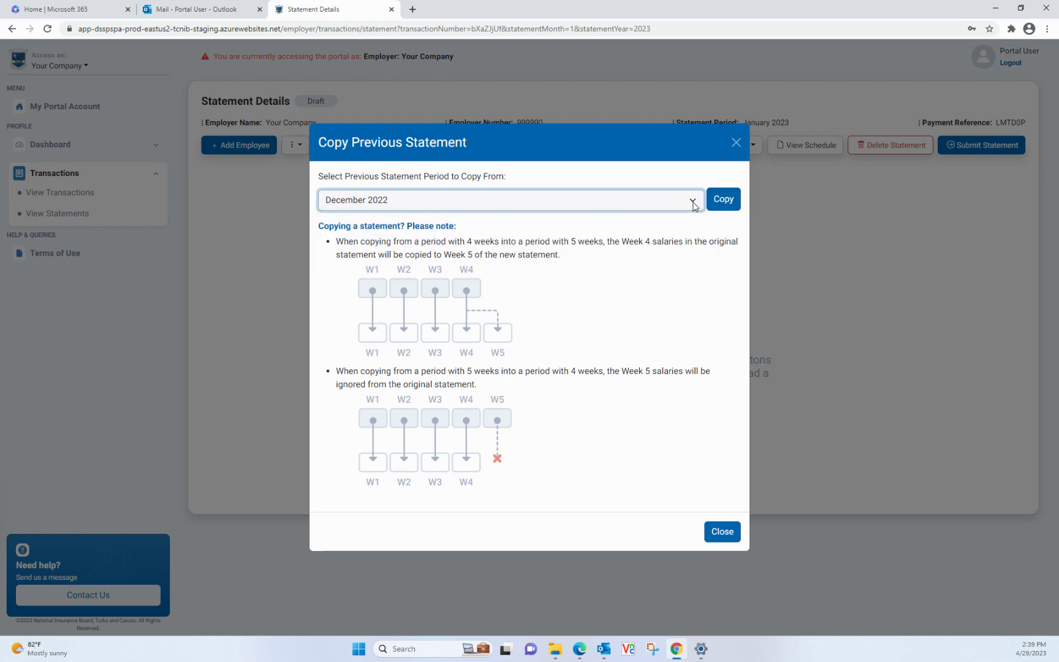
left_click(724, 200)
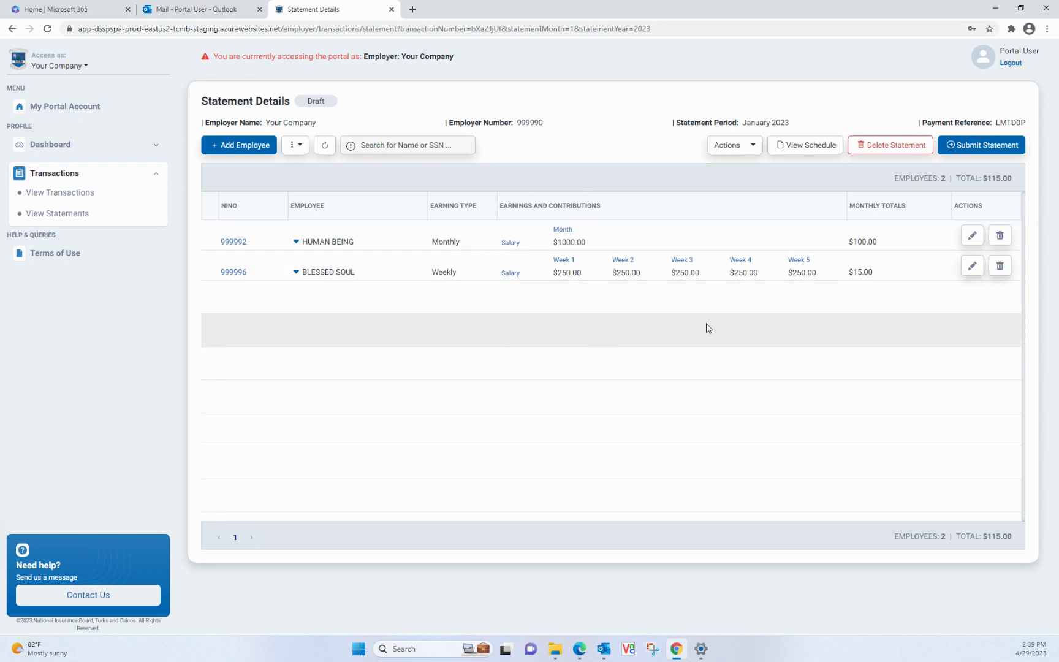
Re-save the weekly employee's row unchanged, then expand both rows' contribution breakdowns
left_click(973, 270)
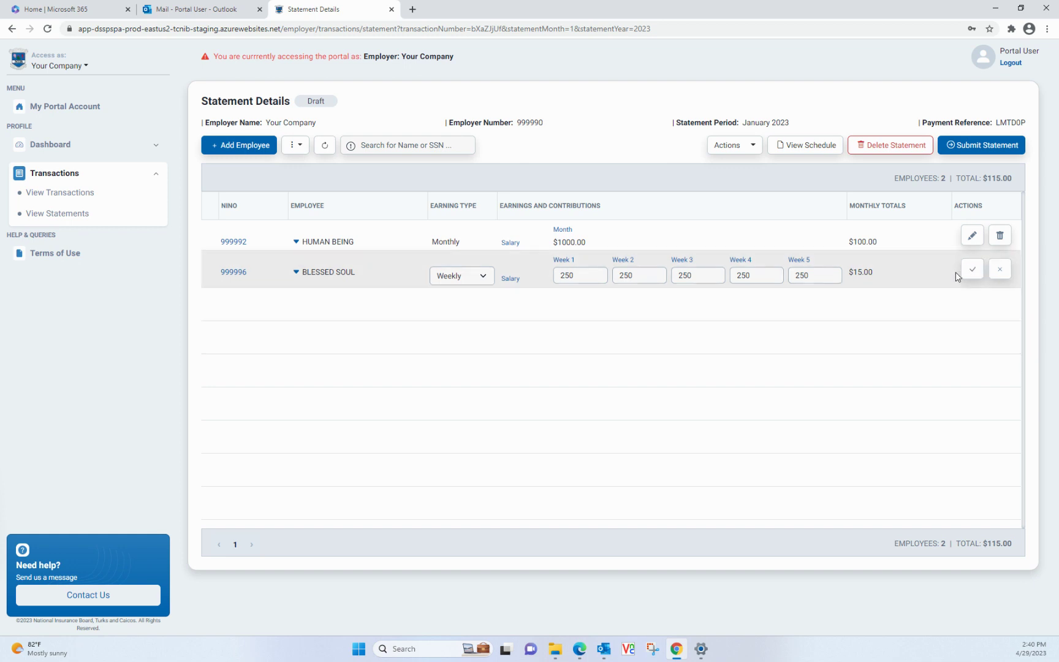
left_click(973, 268)
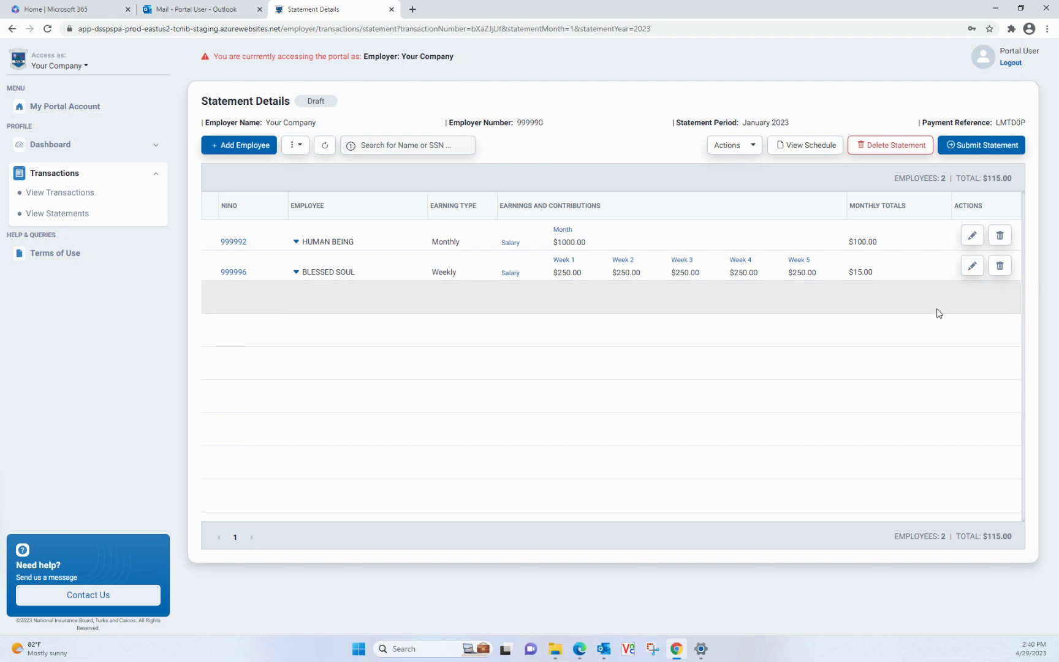
left_click(296, 272)
left_click(296, 243)
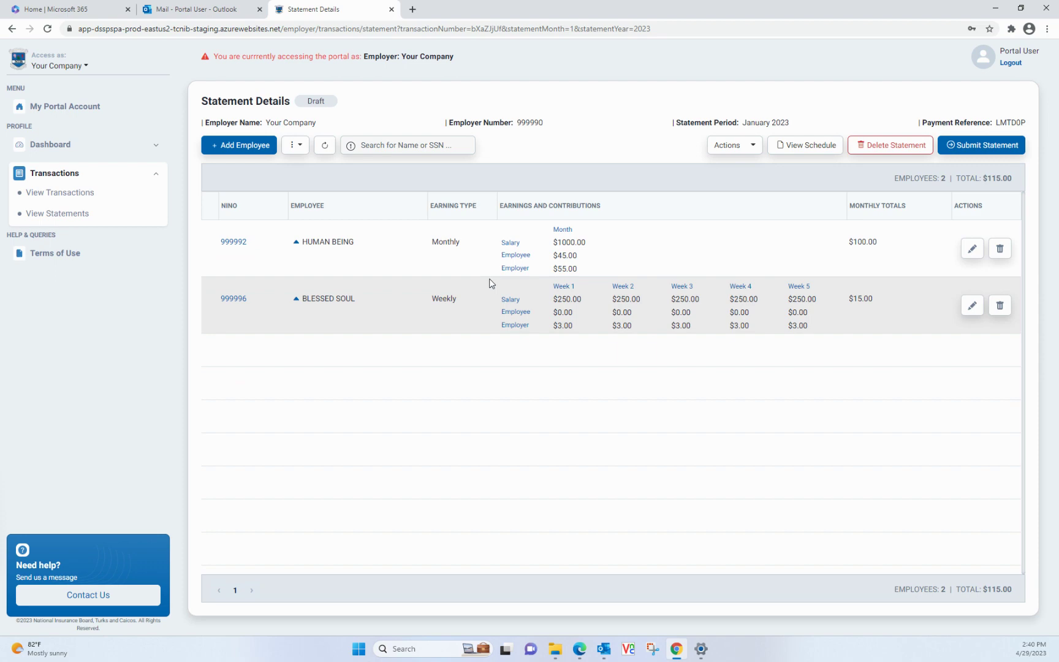
Submit the January 2023 statement, affirming the declaration that the information is true
left_click(985, 147)
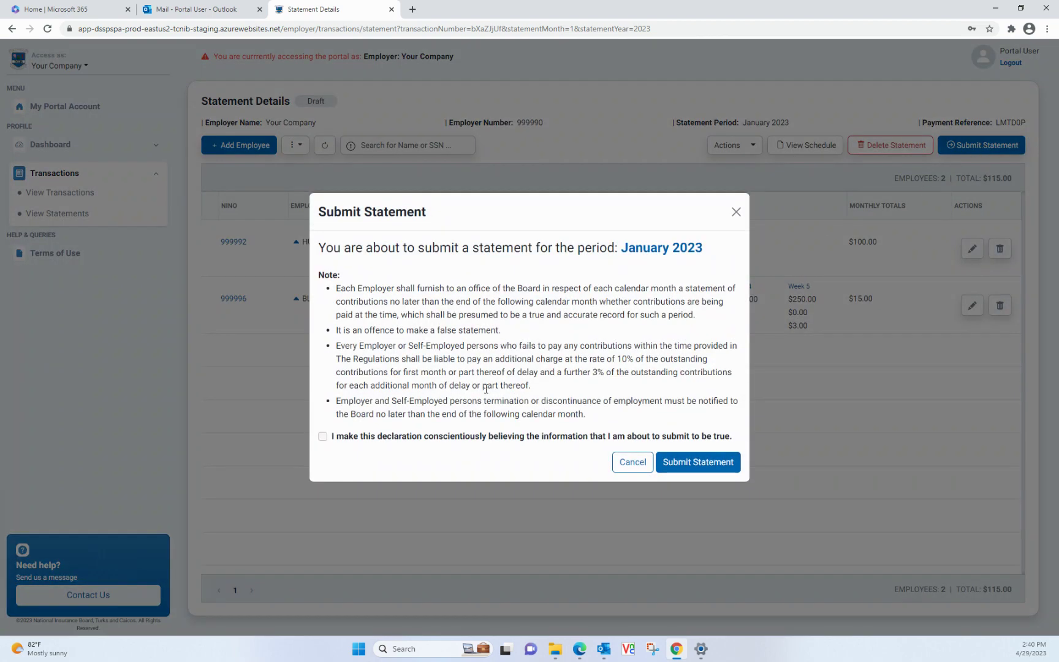
left_click(322, 437)
left_click(722, 464)
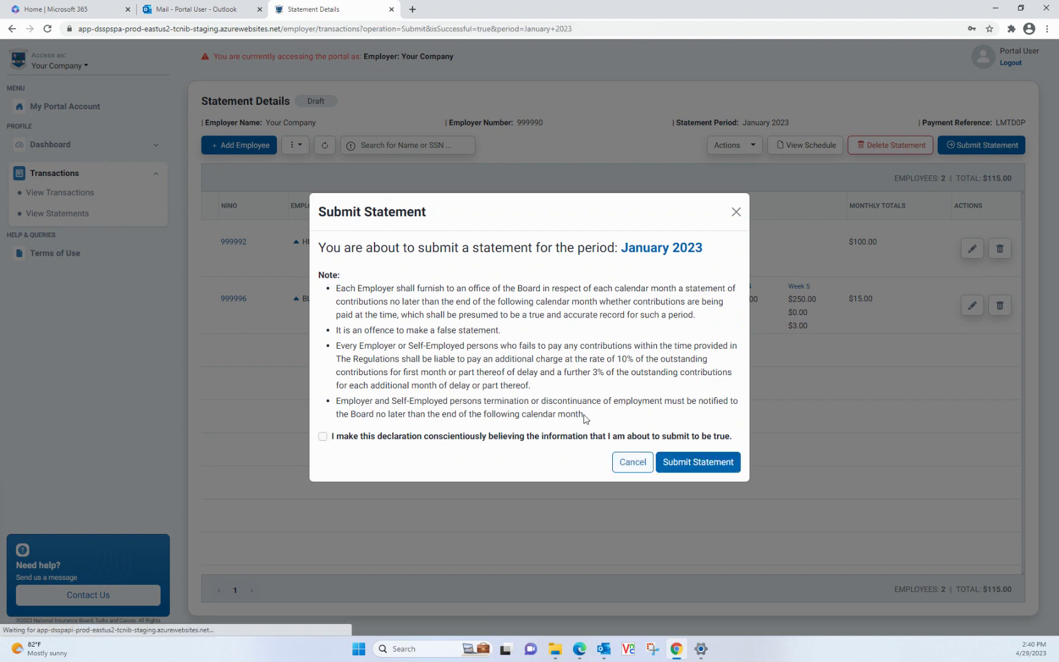